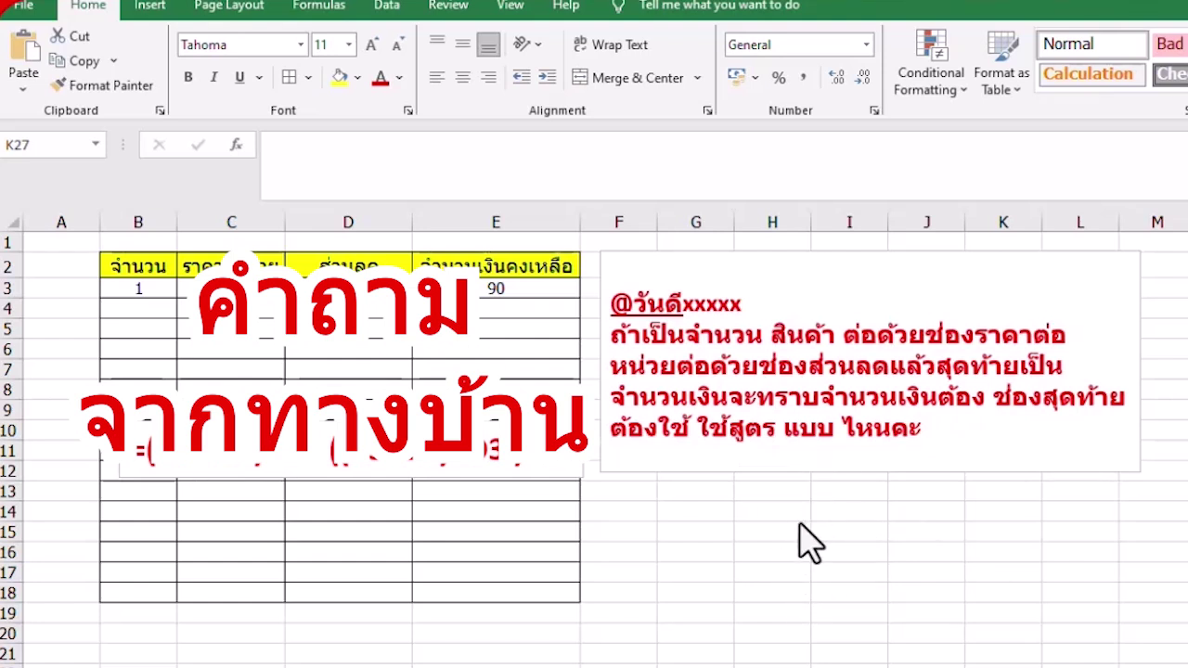
Delete the question note's blank first line and drag the note right and down, clear of the table.
{"action": "left_click", "coordinate": [753, 278]}
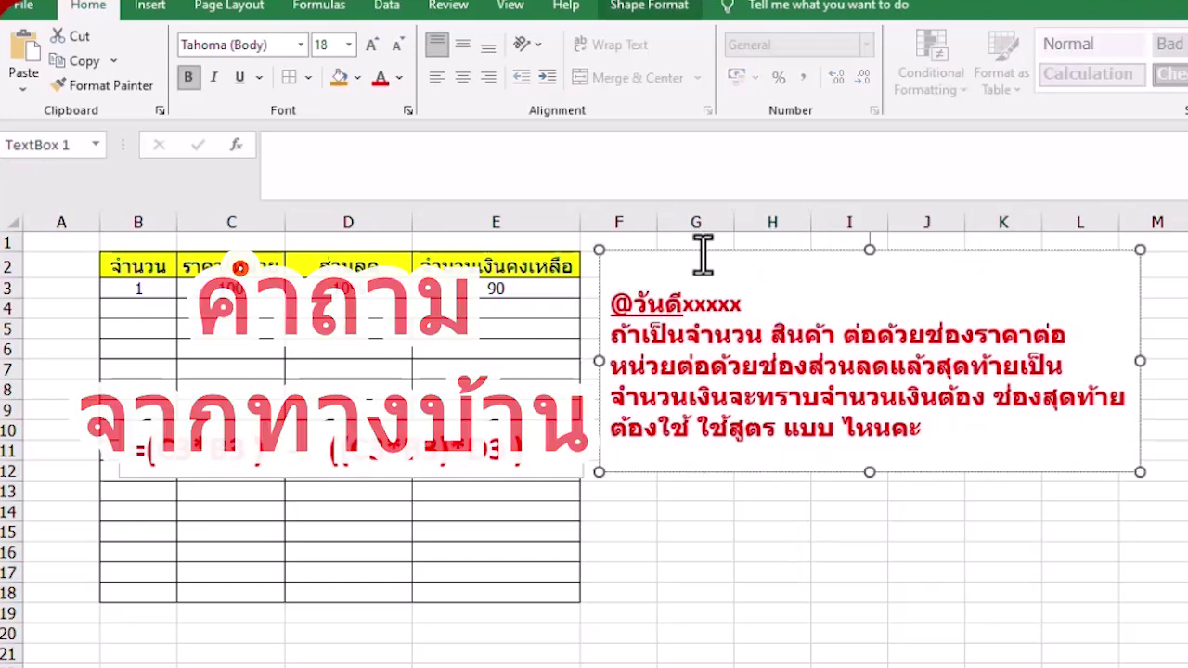
{"action": "key", "text": "Delete"}
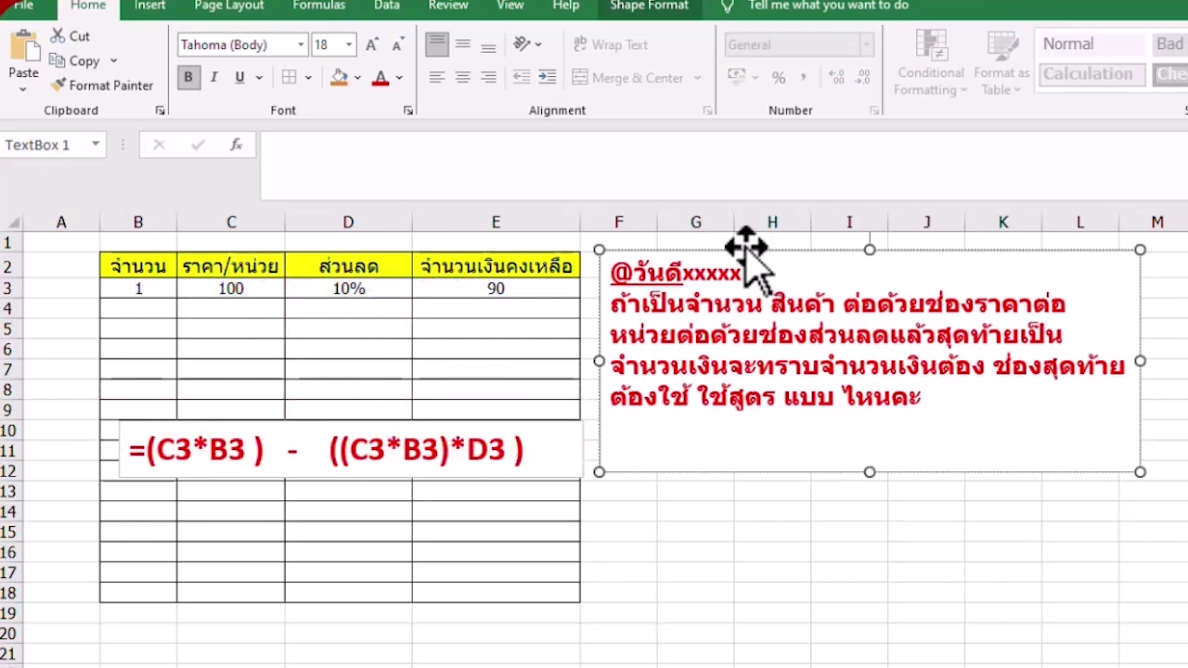
{"action": "left_click_drag", "start_coordinate": [753, 252], "coordinate": [952, 323]}
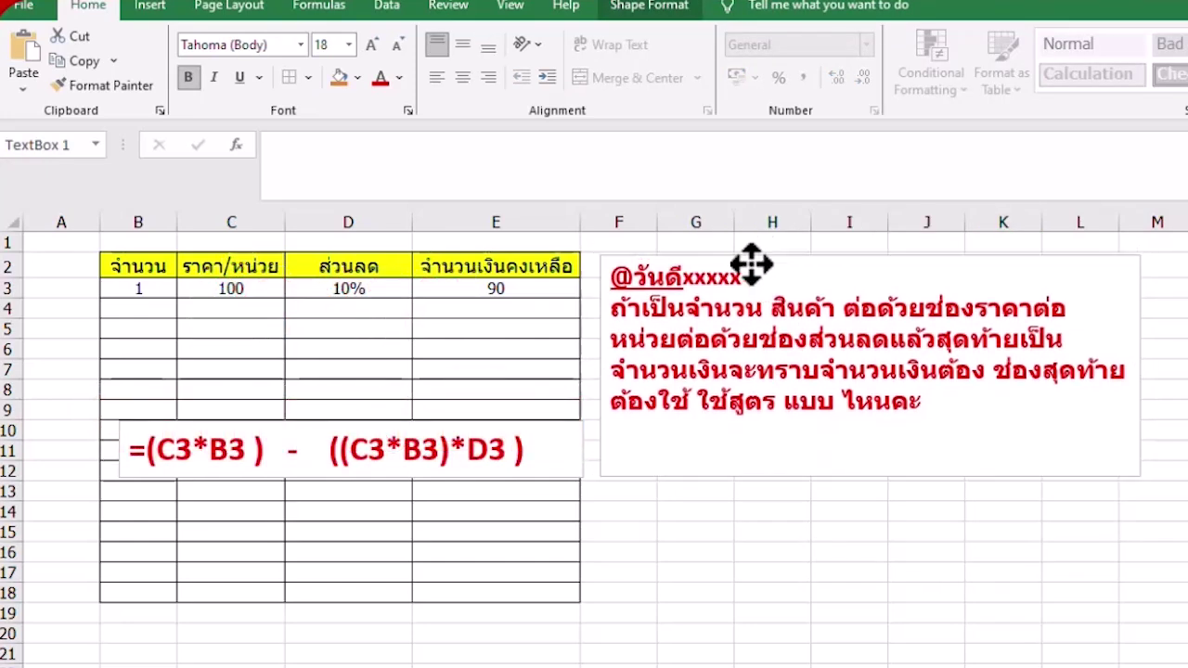
{"action": "left_click", "coordinate": [329, 371]}
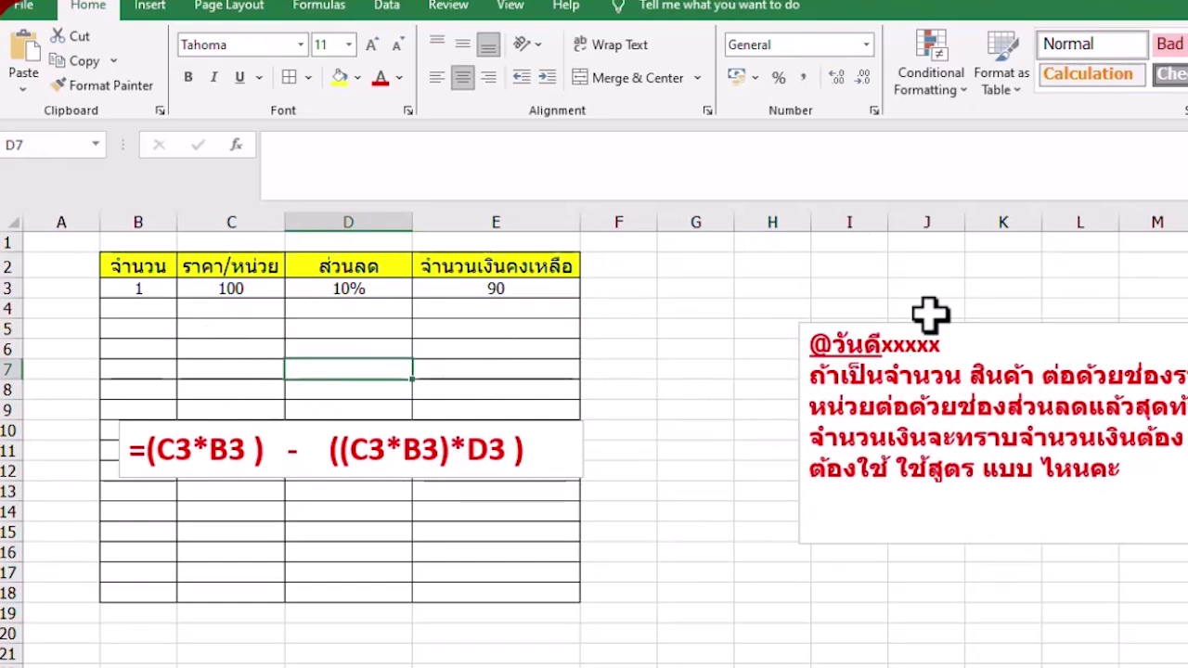
{"action": "mouse_move", "coordinate": [128, 272]}
{"action": "left_mouse_down"}
{"action": "mouse_move", "coordinate": [131, 568]}
{"action": "mouse_move", "coordinate": [136, 552]}
{"action": "left_mouse_up"}
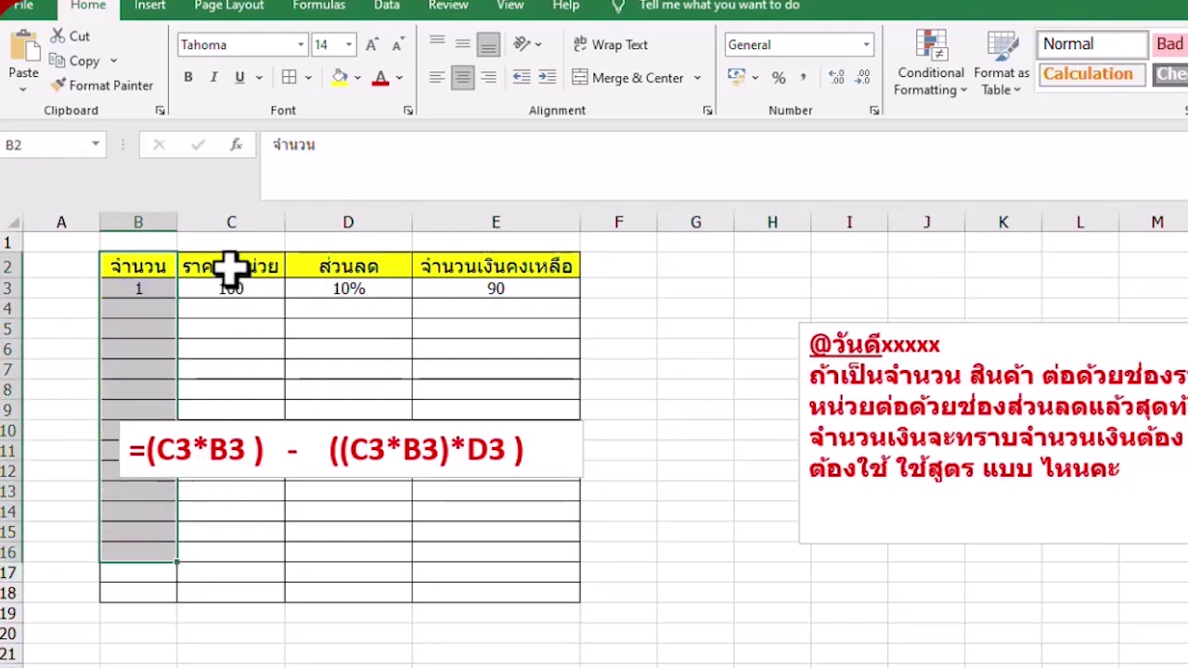
{"action": "left_click_drag", "start_coordinate": [232, 267], "coordinate": [239, 536]}
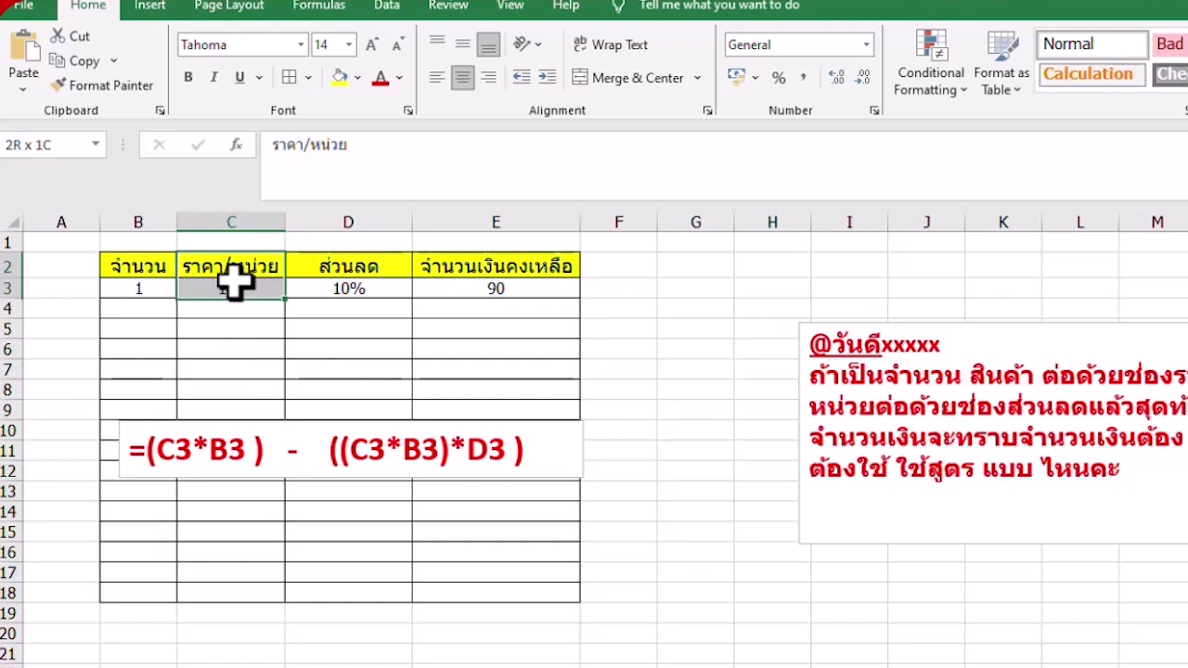
{"action": "left_click_drag", "start_coordinate": [240, 537], "coordinate": [244, 488]}
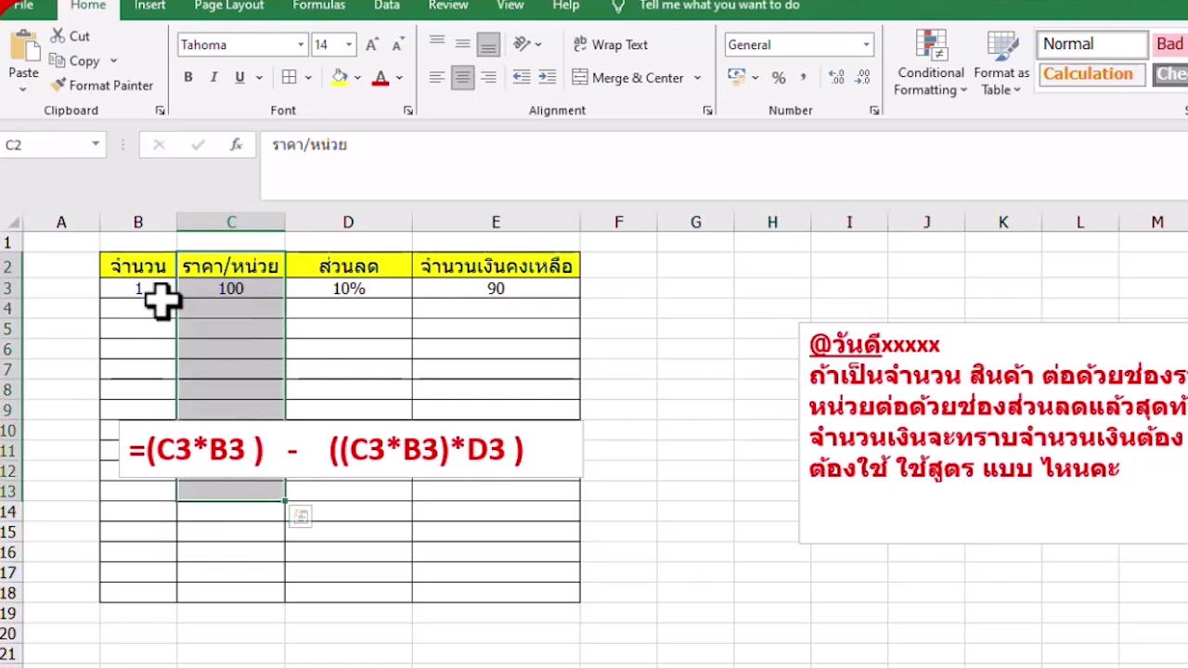
{"action": "left_click_drag", "start_coordinate": [139, 289], "coordinate": [113, 326]}
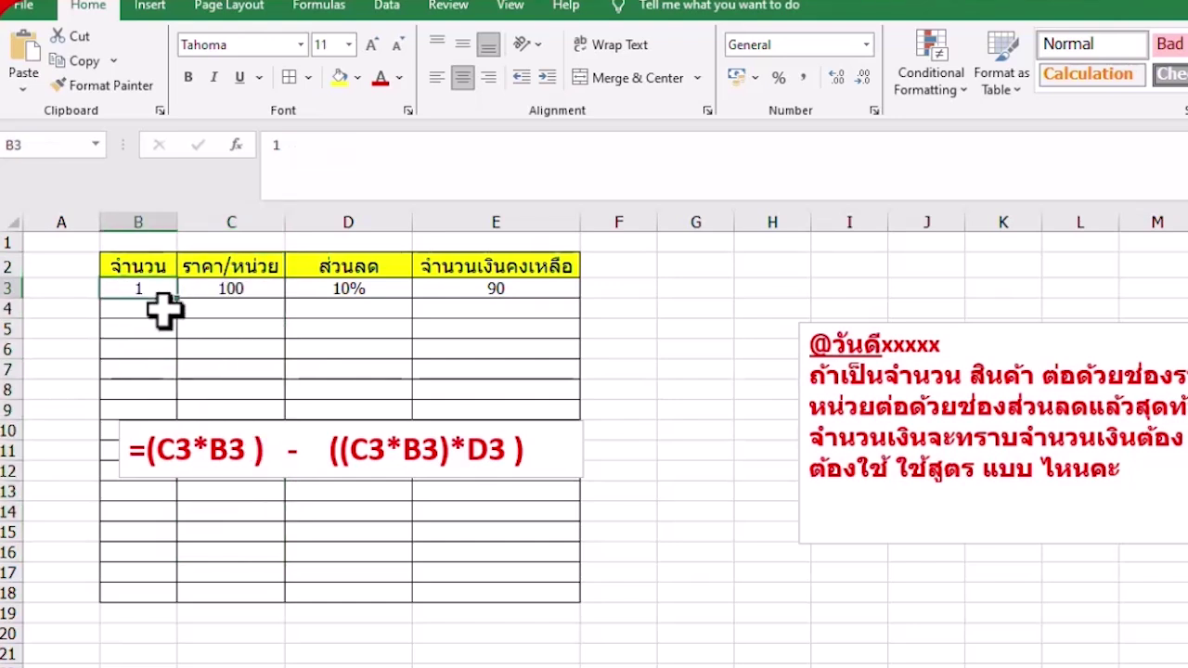
{"action": "left_click", "coordinate": [228, 289]}
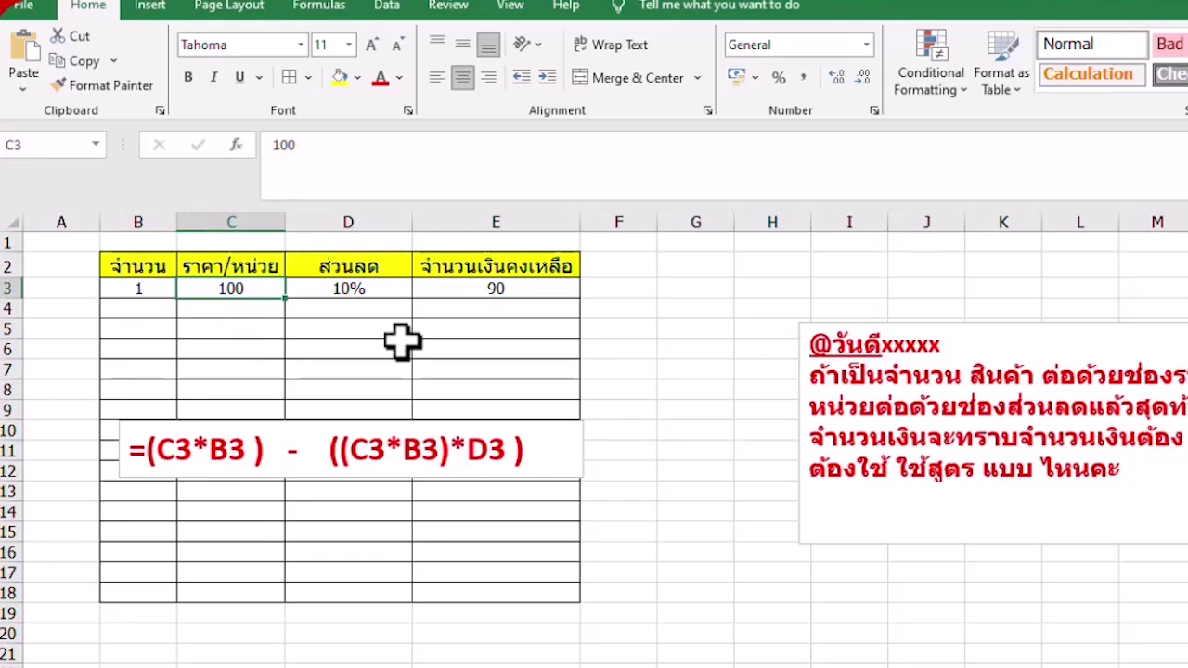
{"action": "left_click_drag", "start_coordinate": [343, 274], "coordinate": [384, 372]}
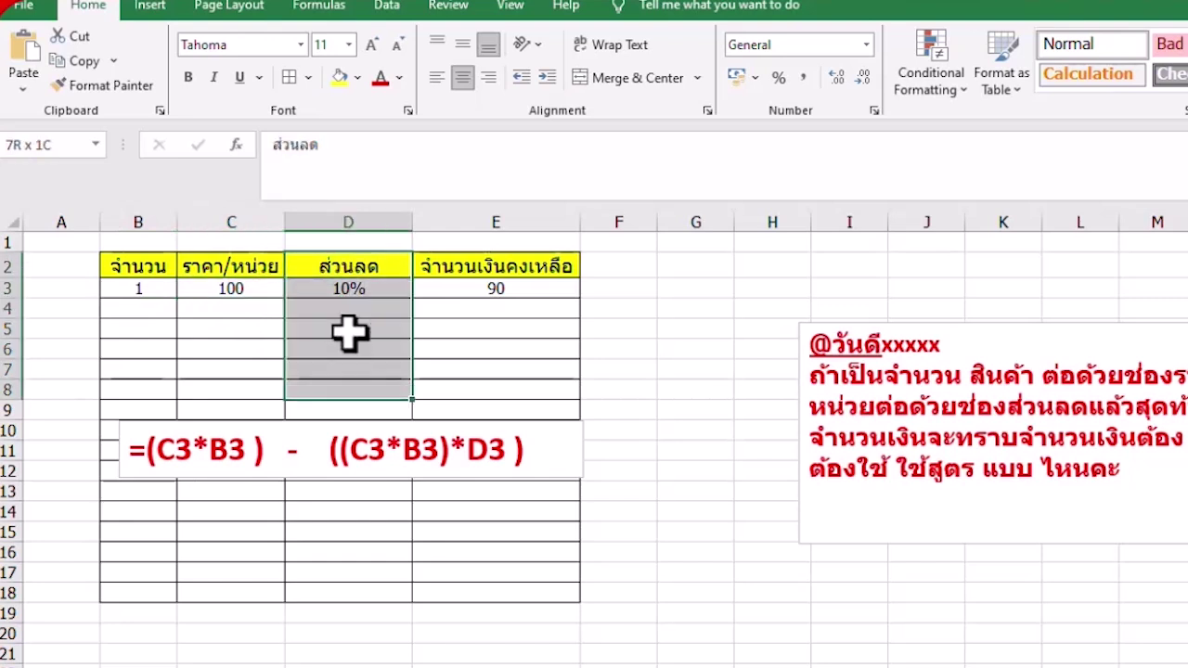
{"action": "left_click", "coordinate": [660, 406]}
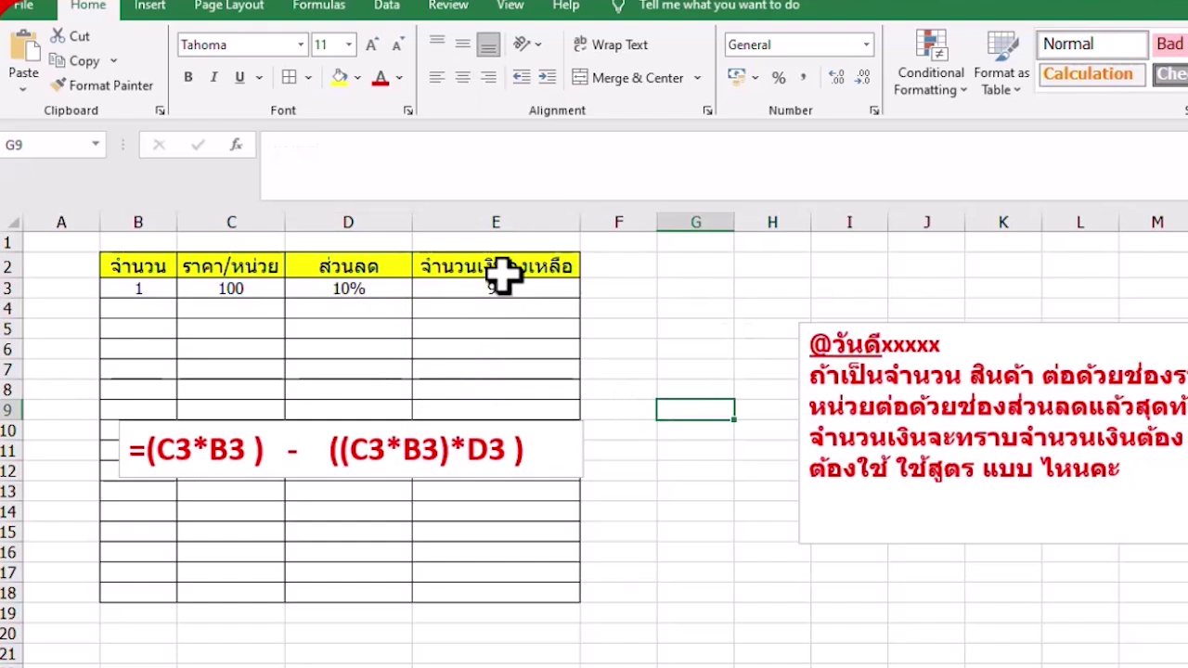
{"action": "left_click_drag", "start_coordinate": [504, 271], "coordinate": [504, 334]}
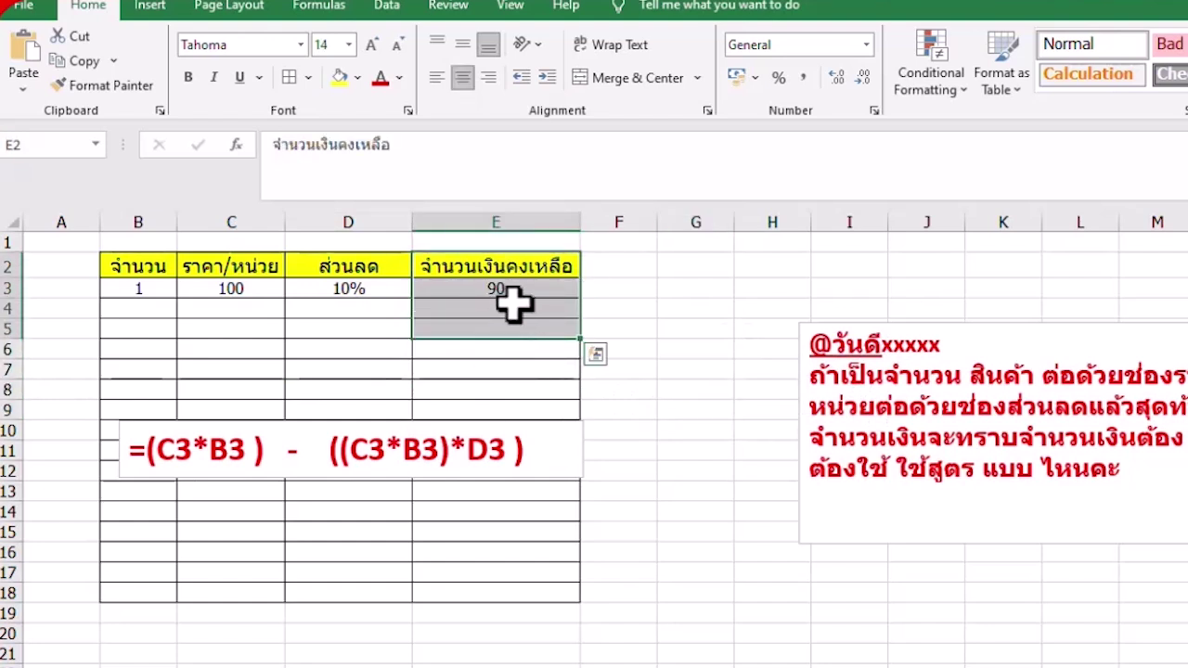
{"action": "left_click", "coordinate": [650, 329]}
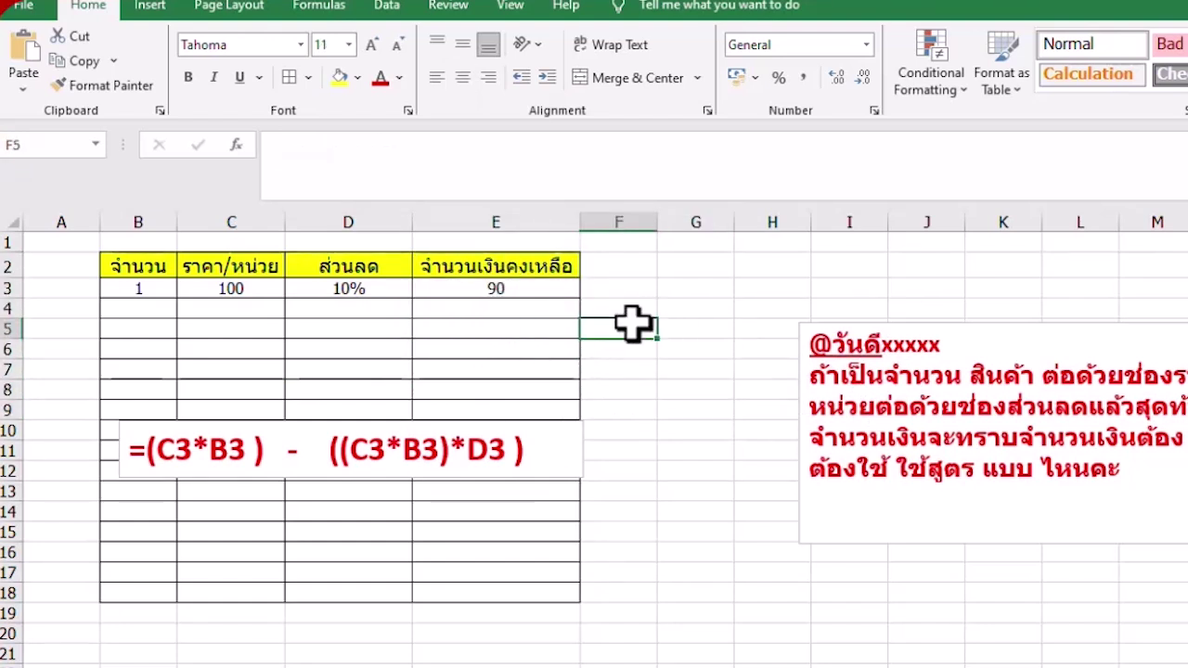
{"action": "left_click", "coordinate": [487, 288]}
{"action": "left_click", "coordinate": [689, 326]}
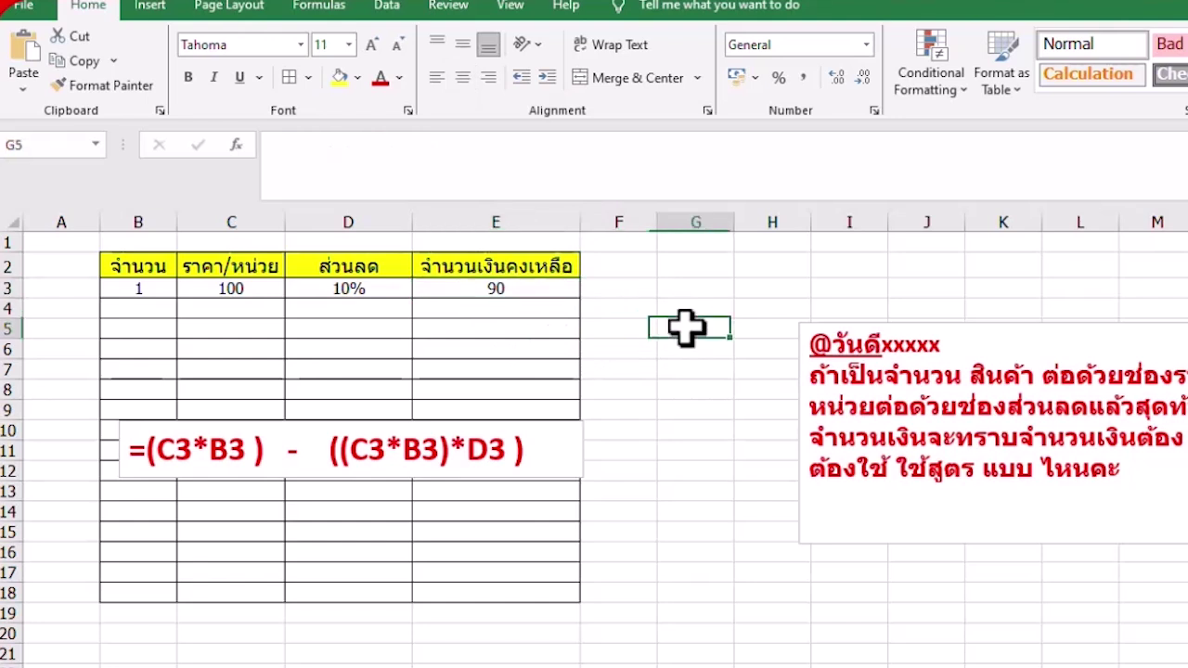
{"action": "left_click", "coordinate": [515, 295]}
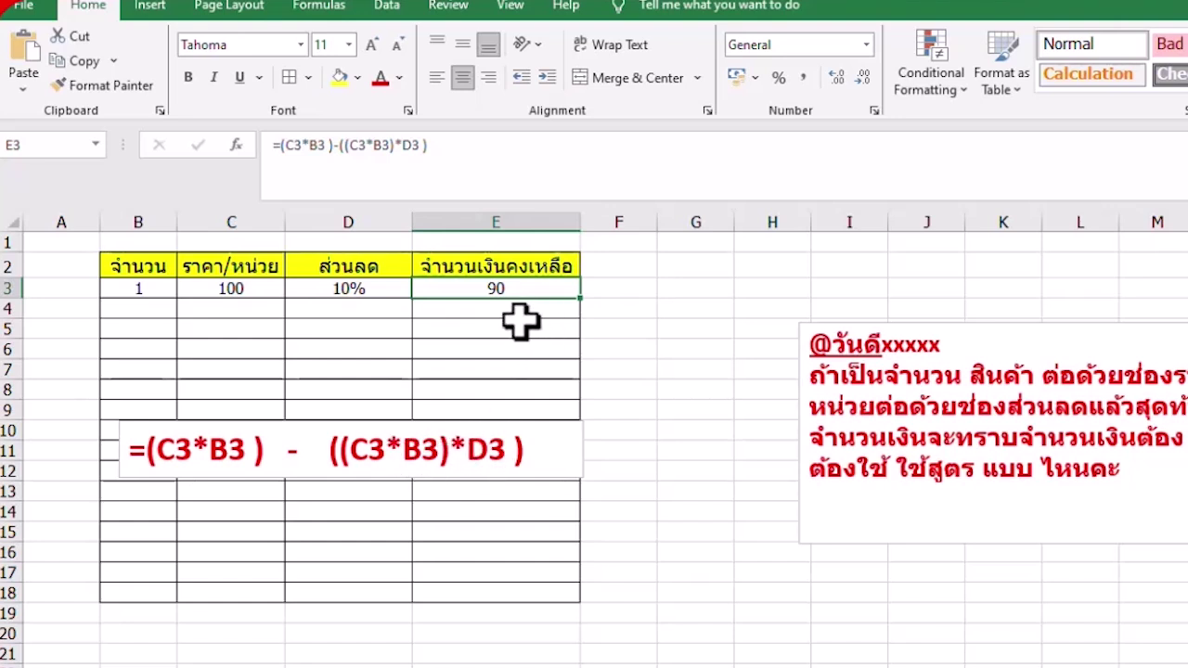
{"action": "left_click", "coordinate": [682, 432]}
{"action": "left_click", "coordinate": [515, 289]}
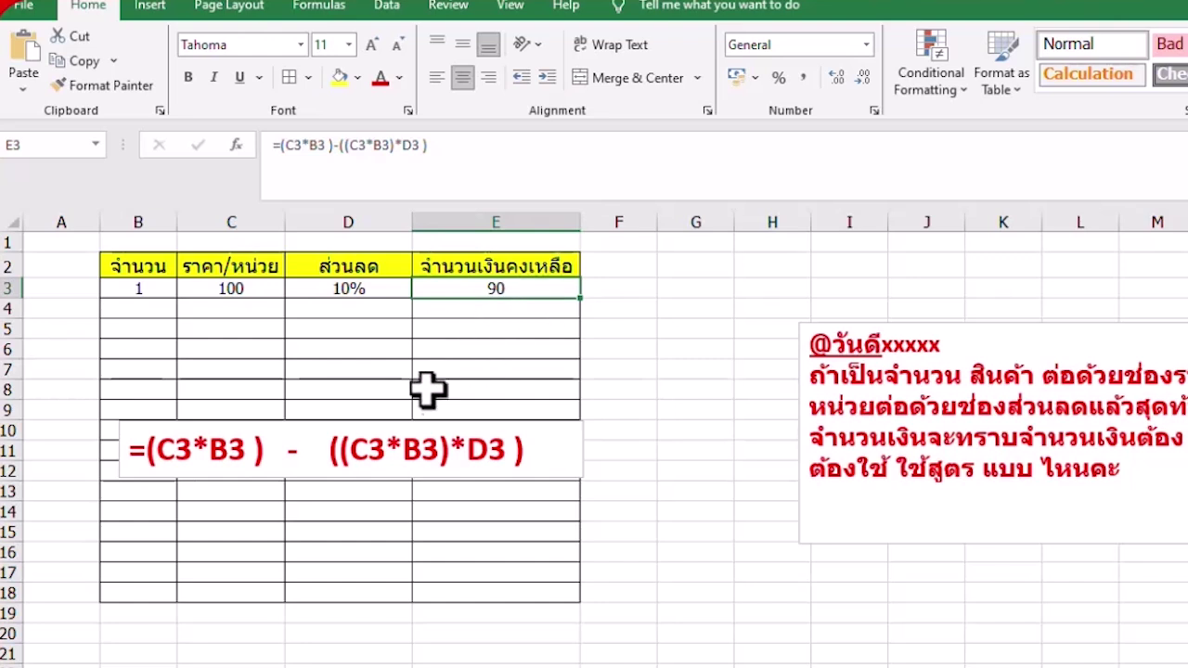
{"action": "left_click", "coordinate": [232, 287]}
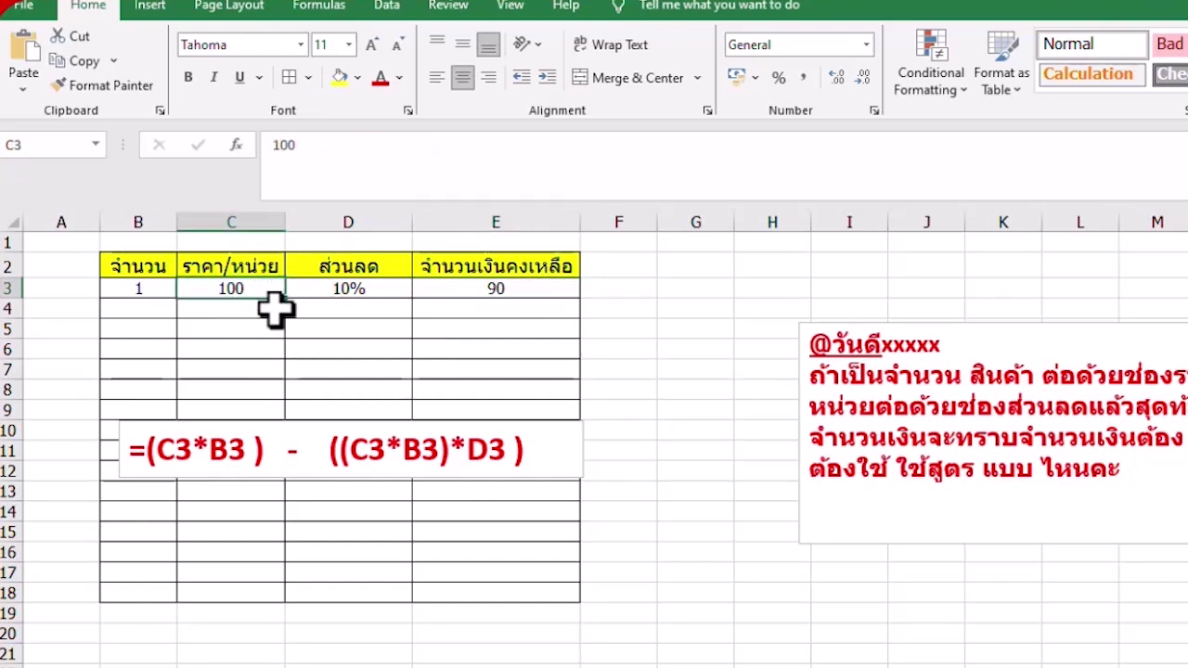
{"action": "left_click", "coordinate": [353, 293]}
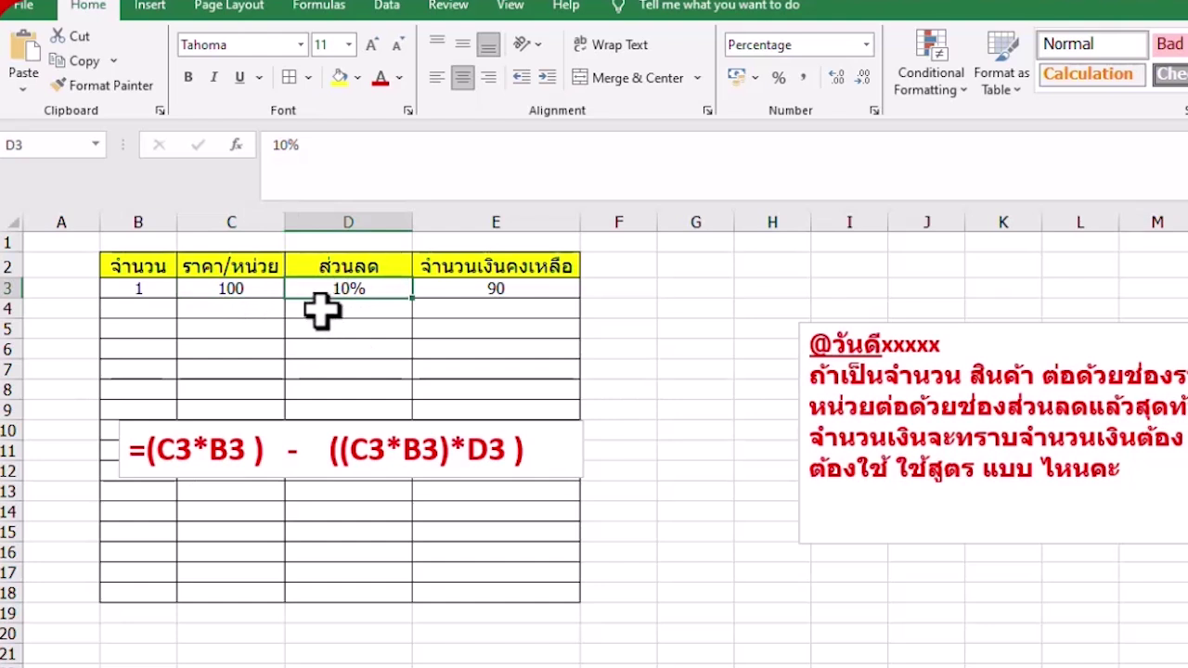
{"action": "left_click", "coordinate": [494, 293]}
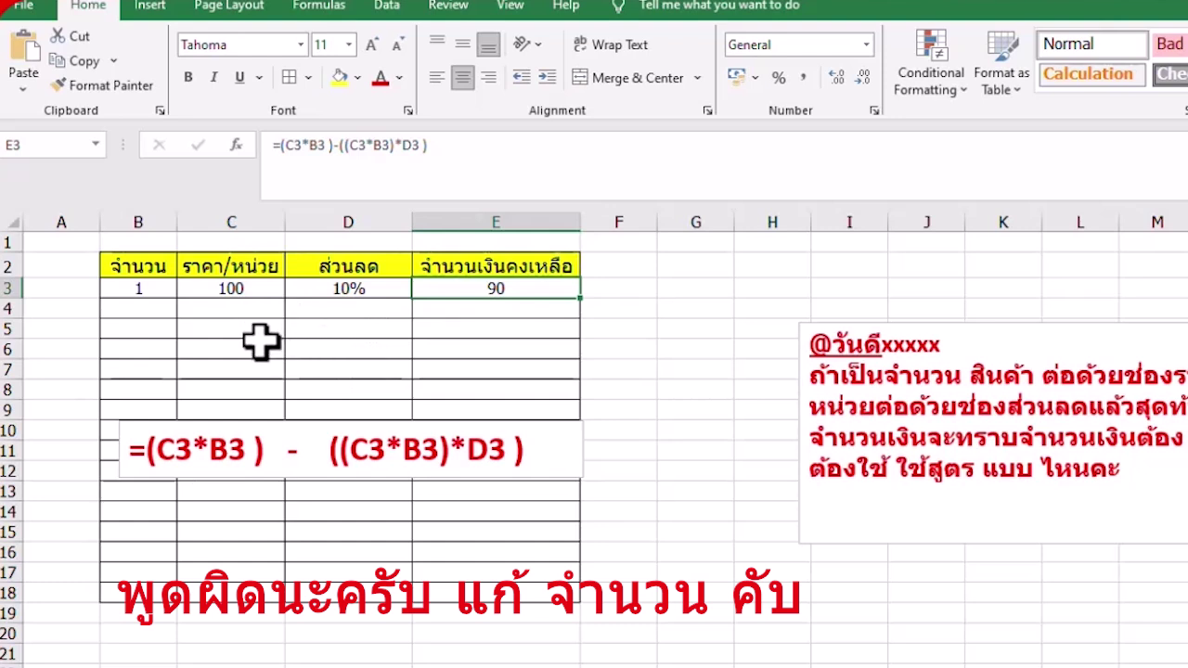
Enter quantity 2 in B3 so E3 recalculates to 180, checking the unit price 100 in C3.
{"action": "left_click", "coordinate": [141, 288]}
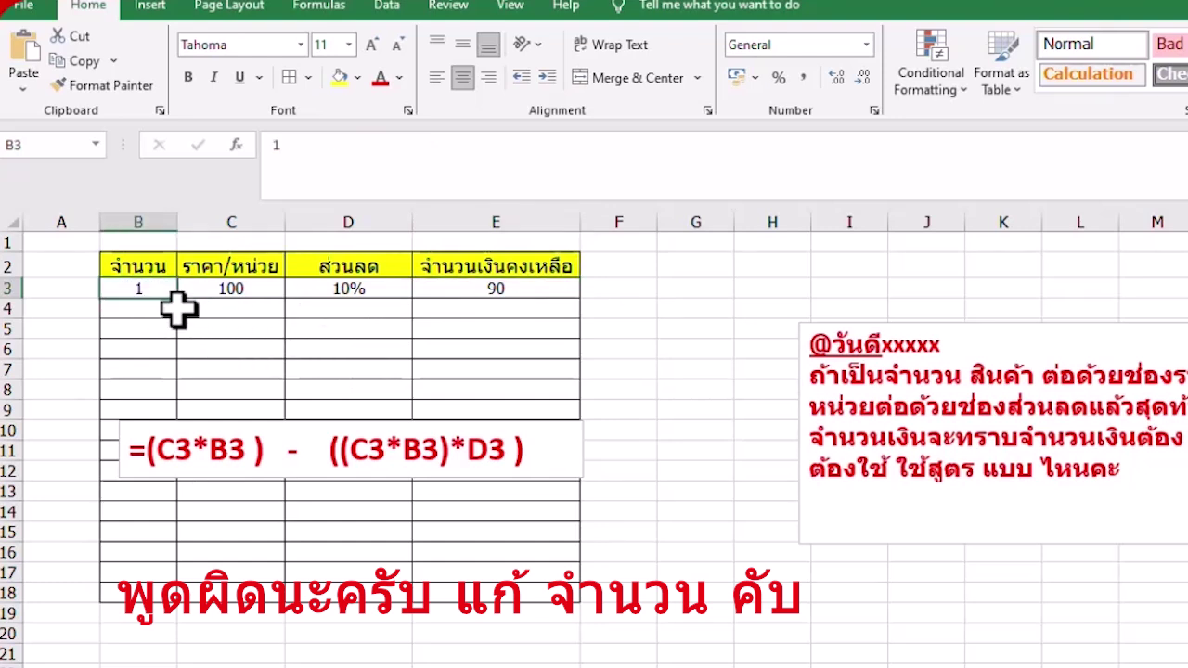
{"action": "type", "text": "2"}
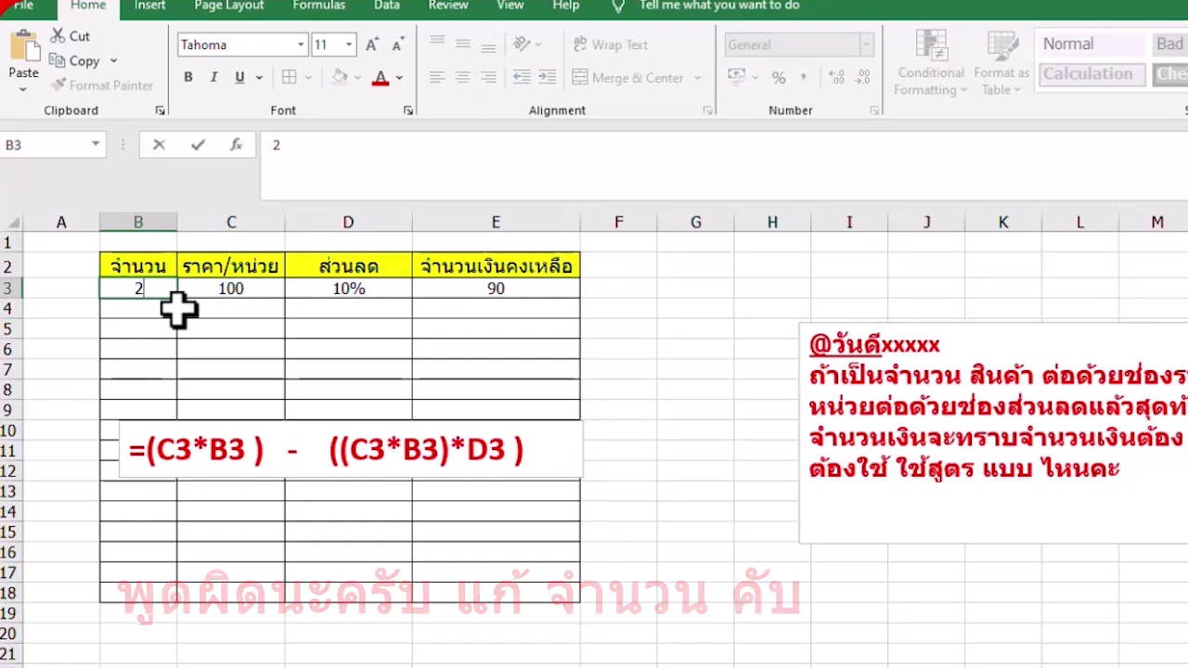
{"action": "key", "text": "Return"}
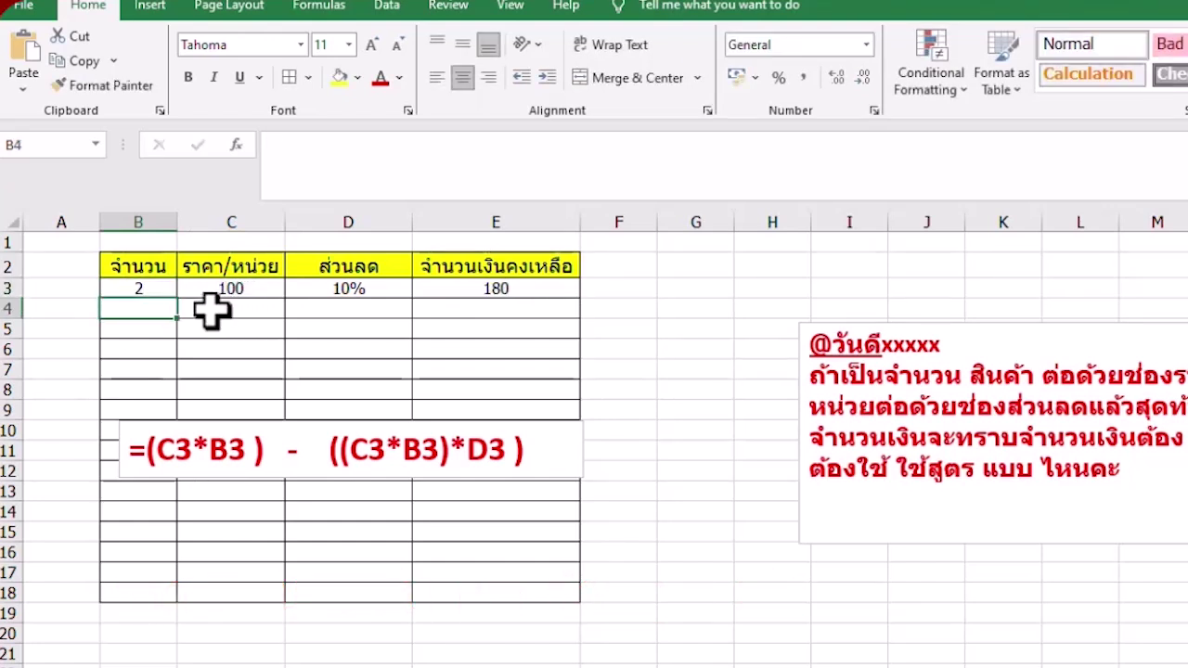
{"action": "left_click", "coordinate": [232, 288]}
{"action": "left_click", "coordinate": [122, 295]}
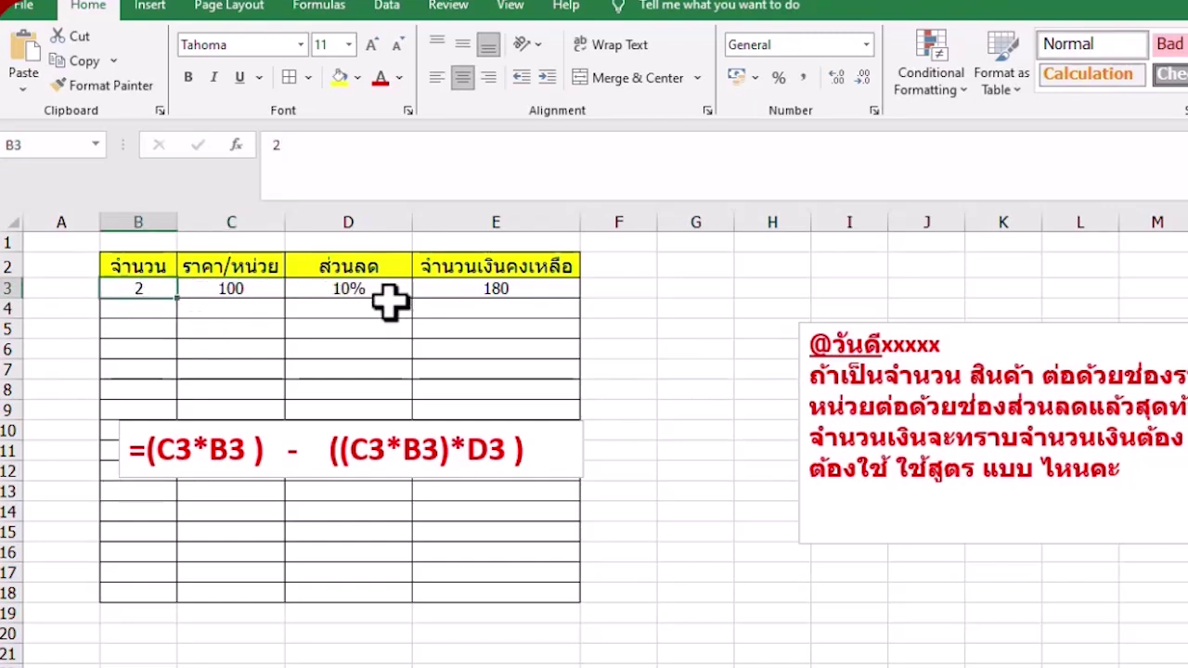
{"action": "left_click", "coordinate": [499, 295]}
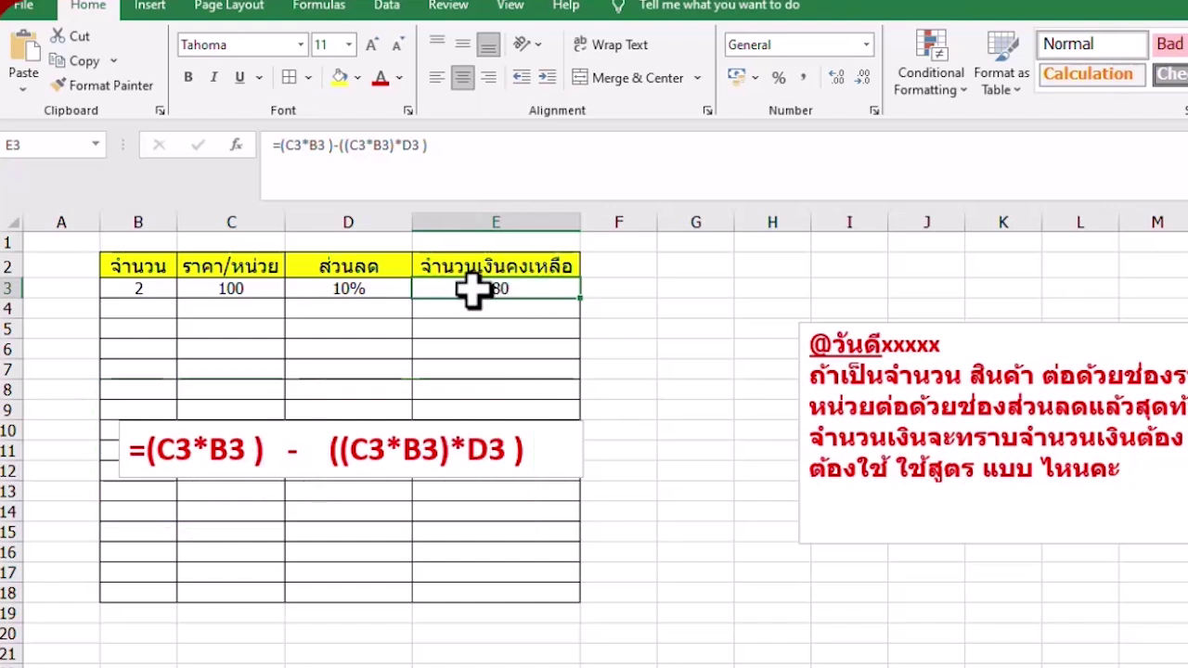
{"action": "left_click", "coordinate": [493, 334]}
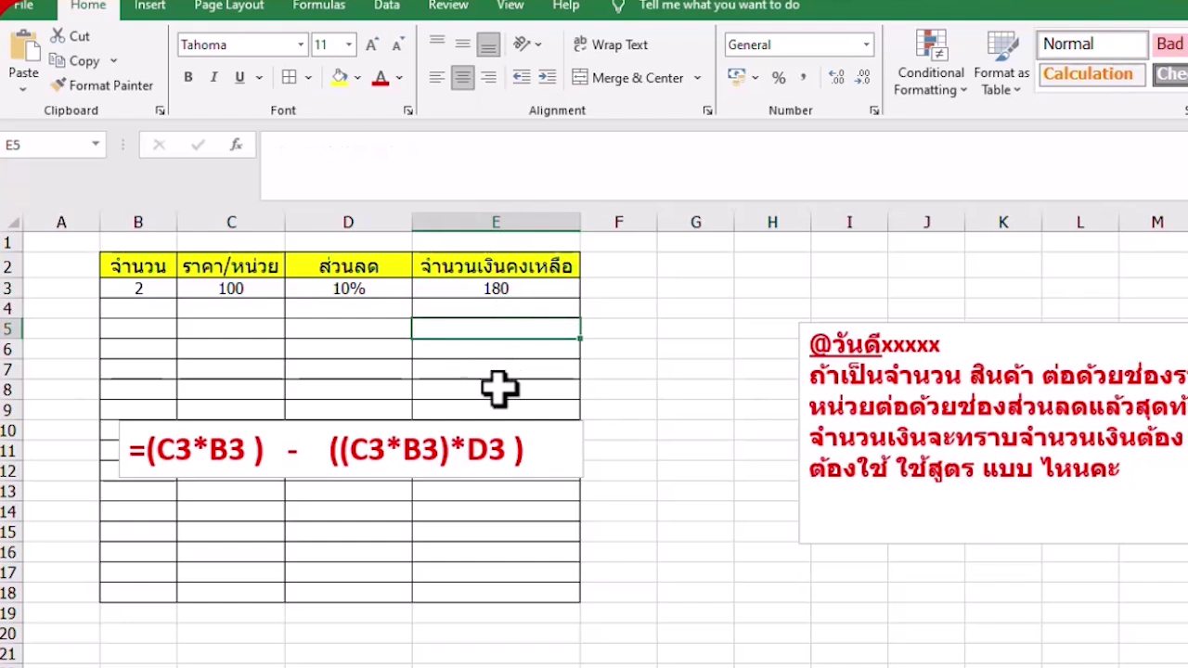
{"action": "left_click", "coordinate": [228, 291]}
{"action": "left_click", "coordinate": [139, 291]}
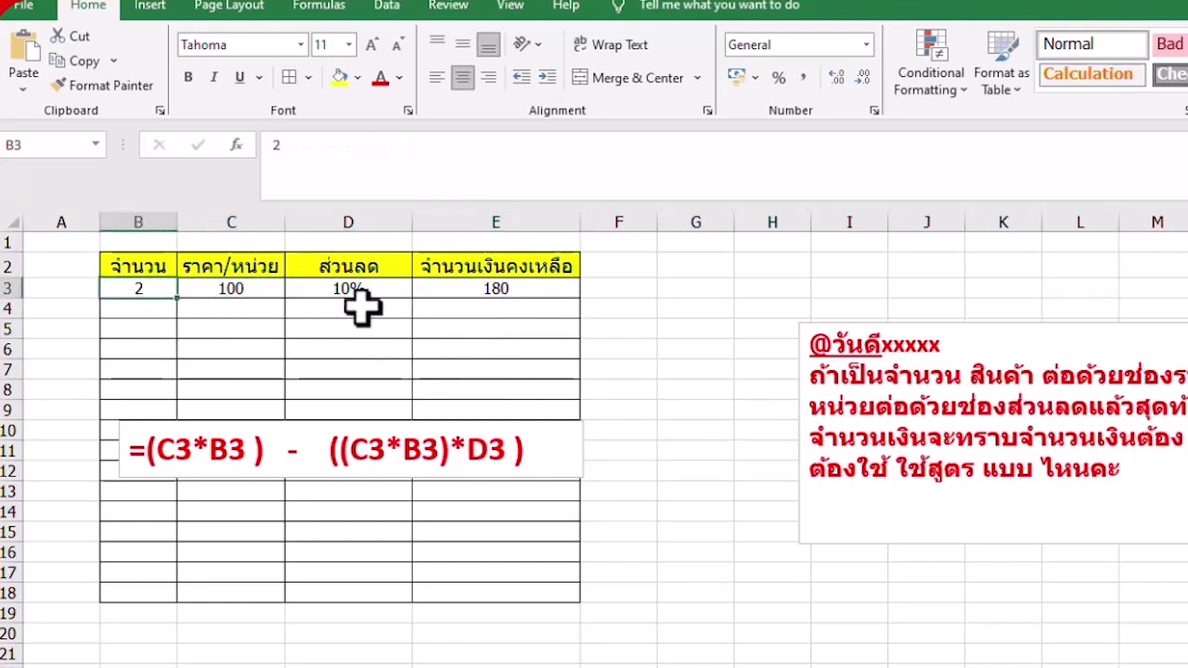
{"action": "left_click", "coordinate": [357, 297]}
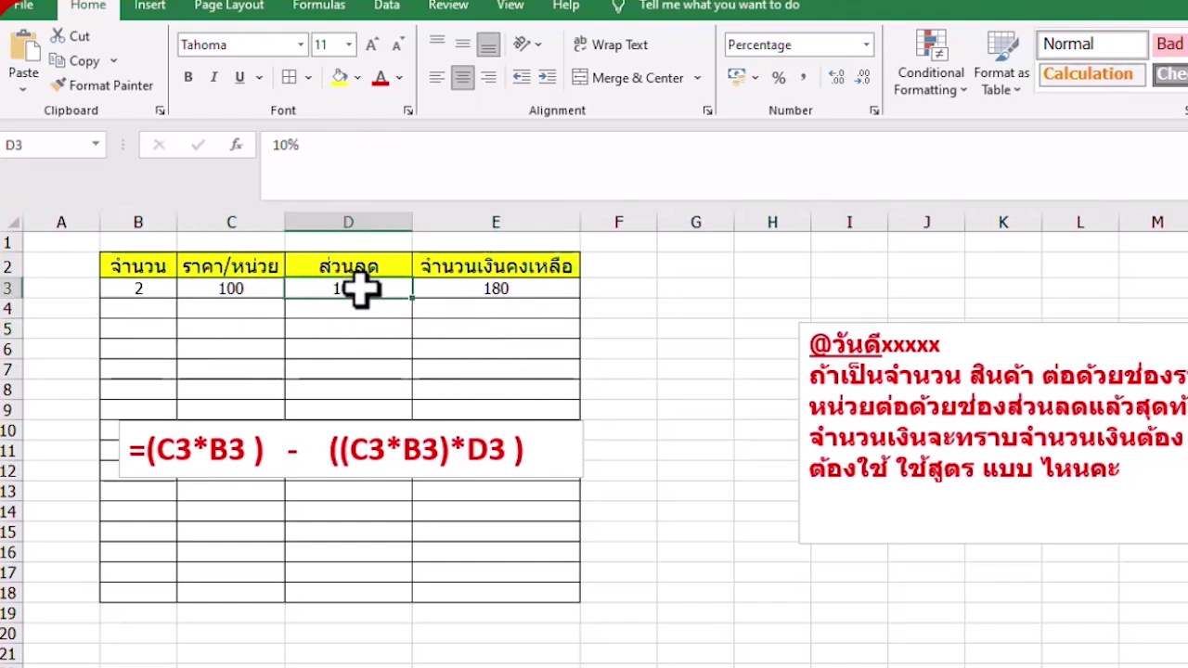
{"action": "left_click", "coordinate": [506, 295]}
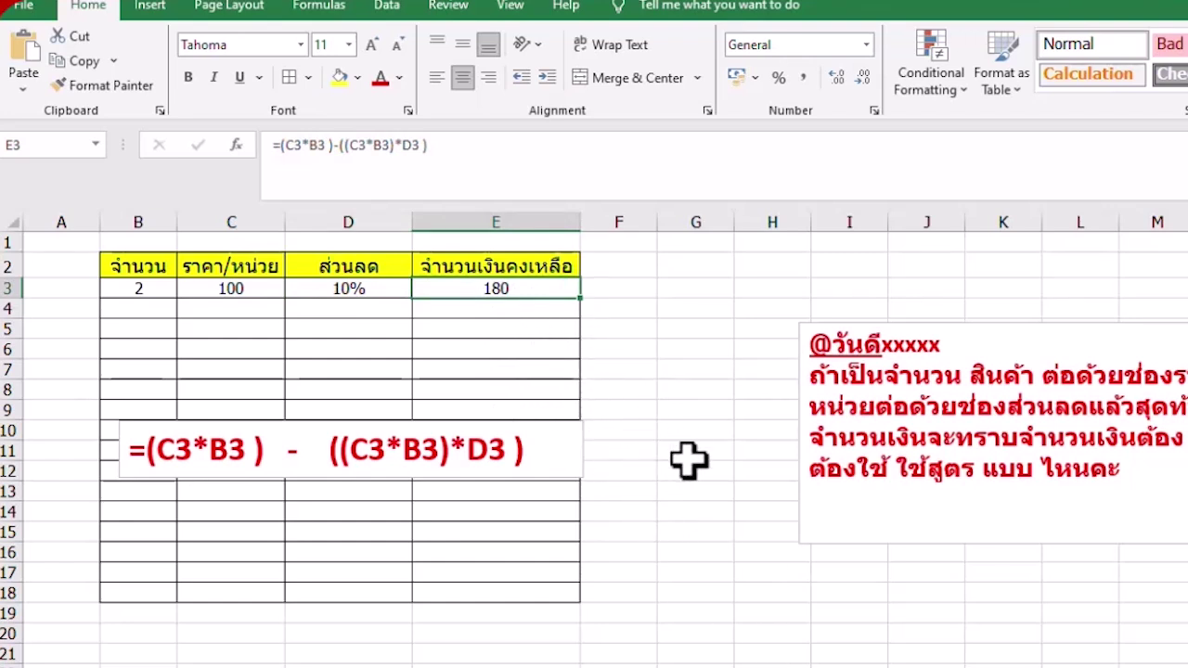
Drag the question note up and left so it sits beside the discount table.
{"action": "left_click", "coordinate": [978, 347]}
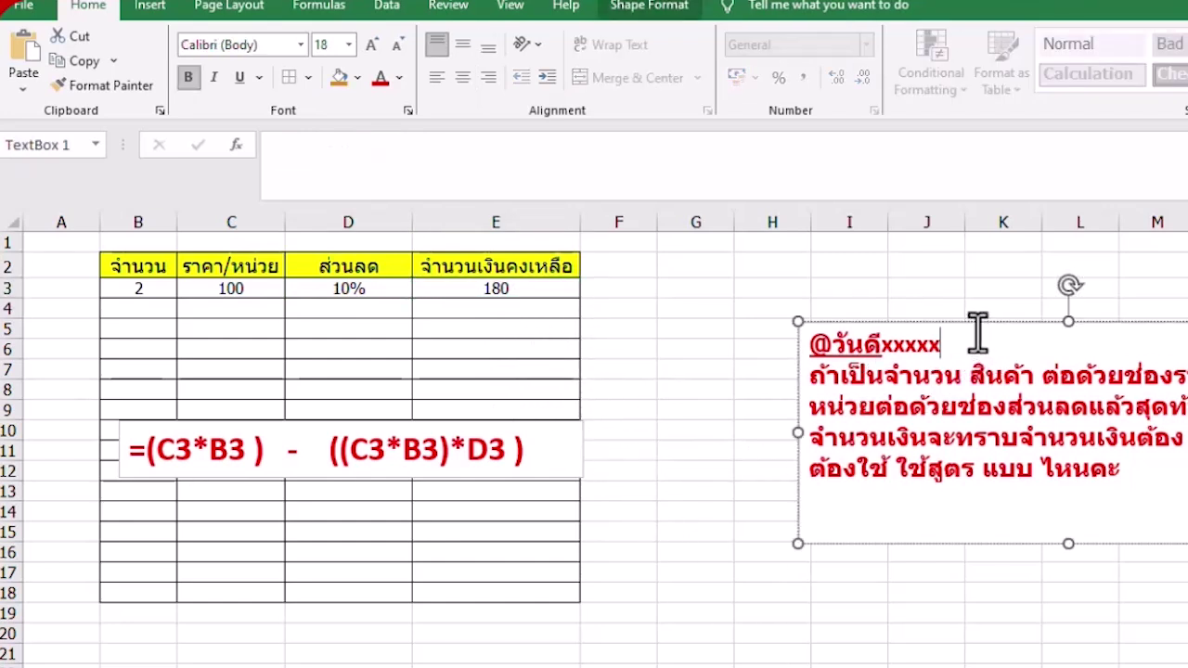
{"action": "left_click_drag", "start_coordinate": [973, 323], "coordinate": [770, 257]}
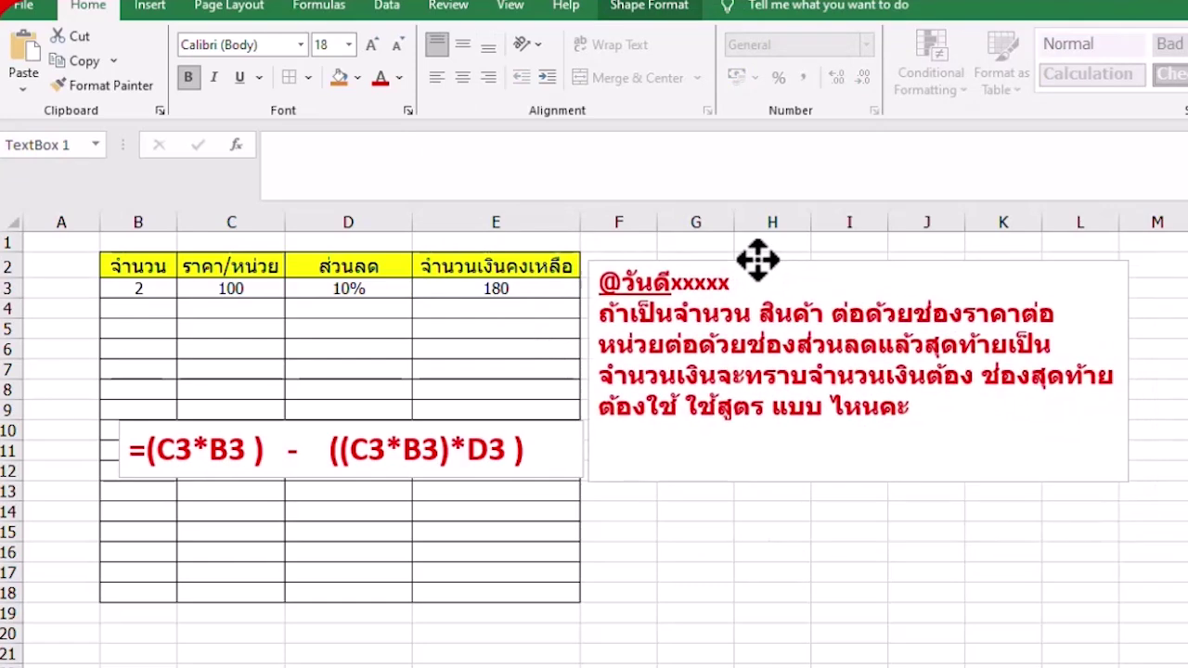